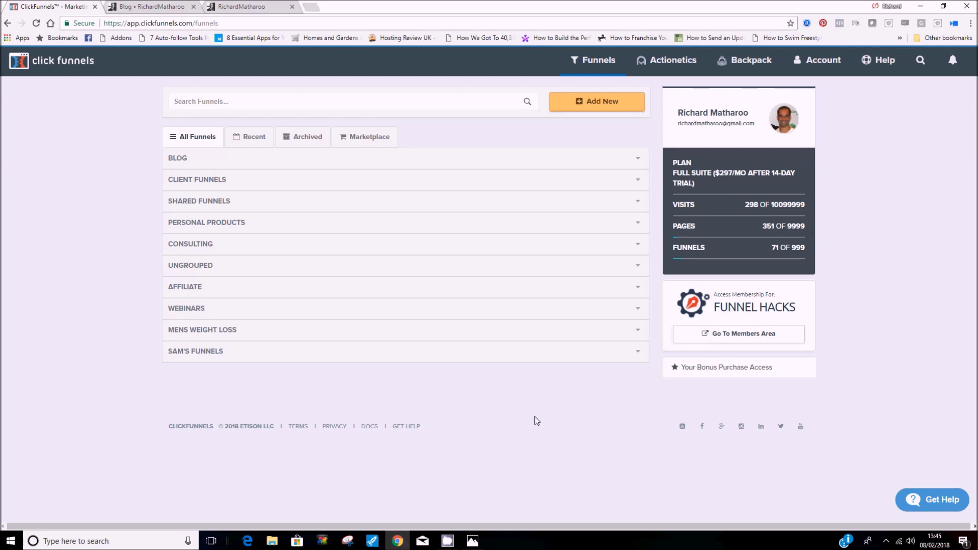
# - View the Stripe payments screenshot (£19,154.39 gross, 449 new customers), then return to the funnels dashboard
pyautogui.click(473, 540)
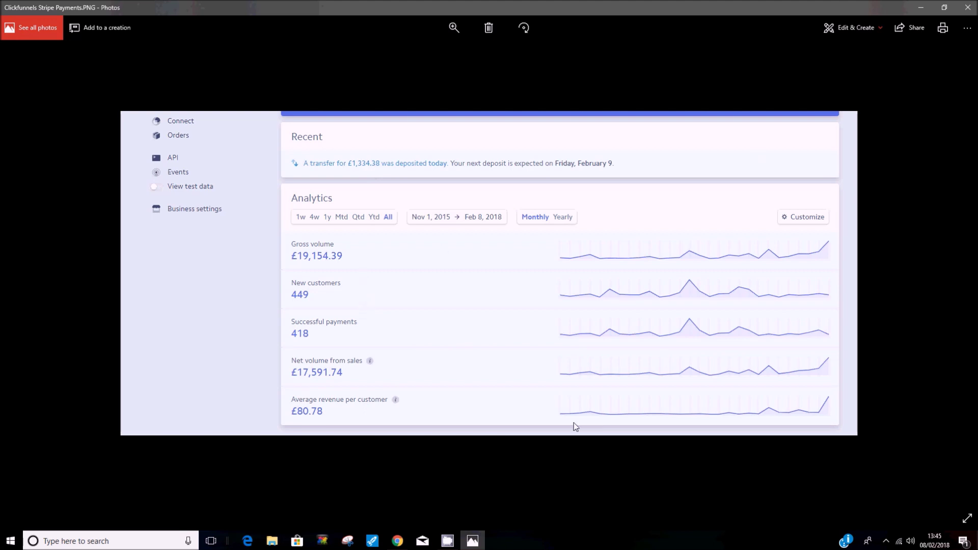
pyautogui.click(922, 5)
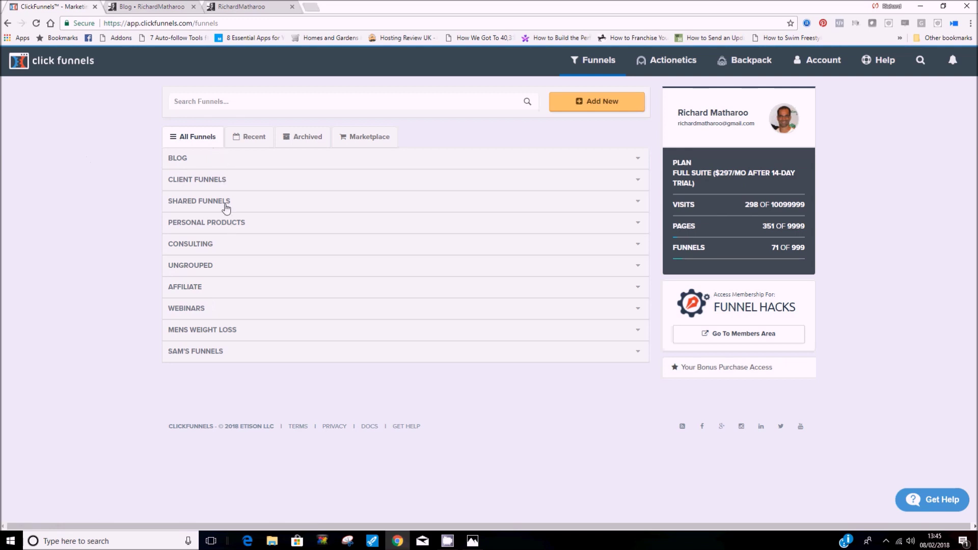
# - Open the Modern Network Blueprint funnel under PERSONAL PRODUCTS and show its member optin publishing settings
pyautogui.click(228, 224)
pyautogui.click(213, 249)
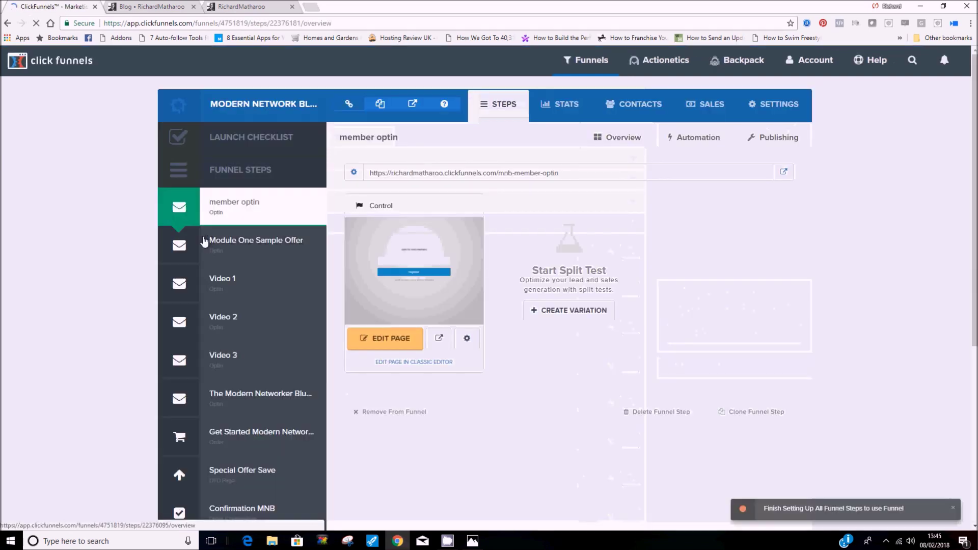
pyautogui.click(772, 143)
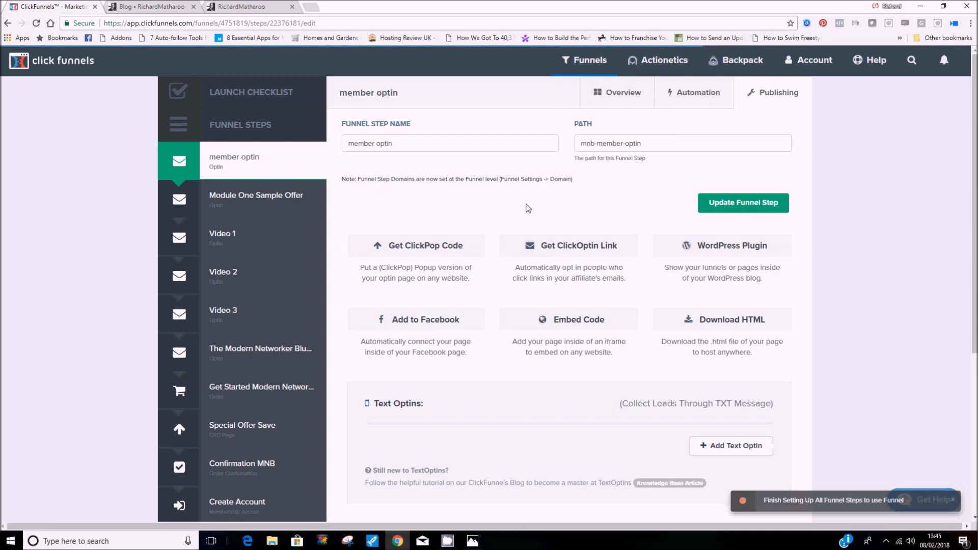
# - Scroll the member optin publishing options down to the Embed Code iframe option and inspect it
pyautogui.scroll(-1, 527, 211)
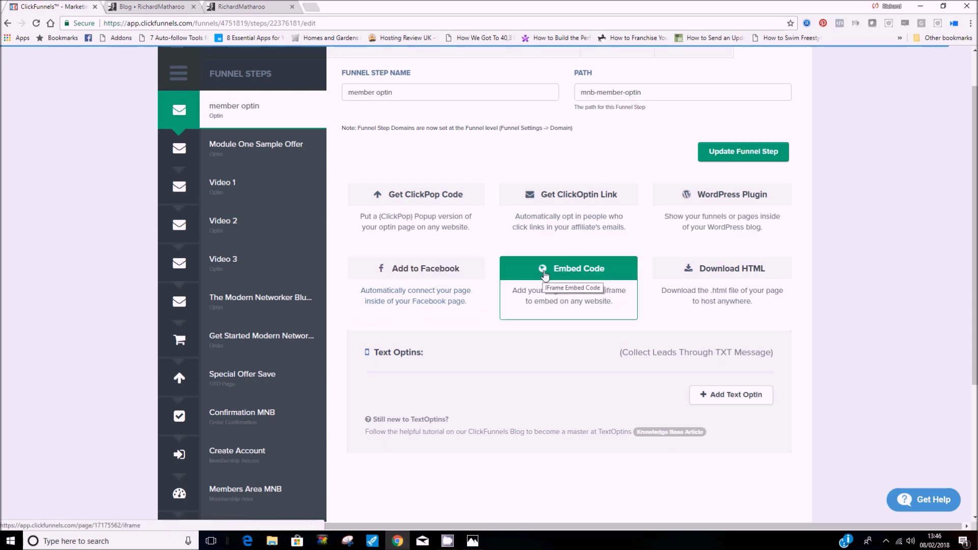
pyautogui.click(566, 272)
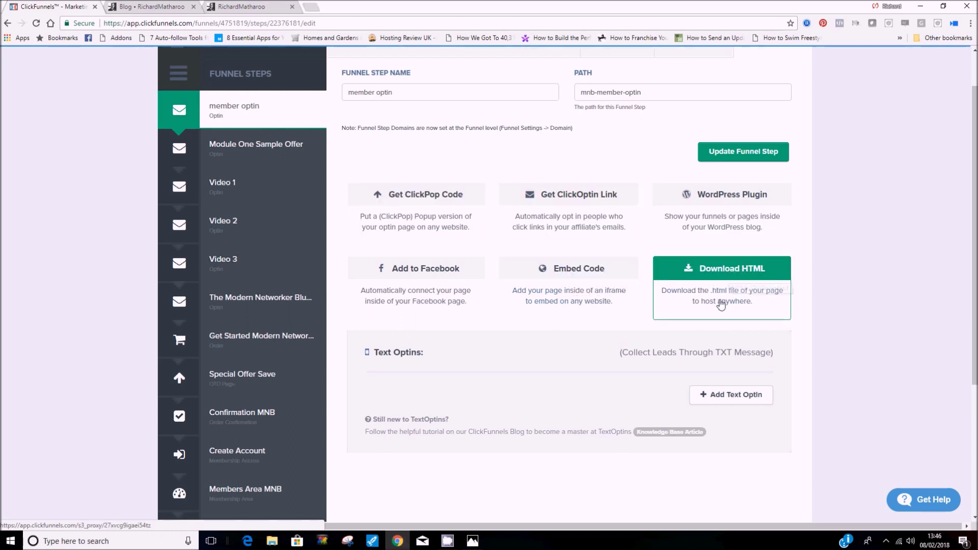
pyautogui.click(734, 198)
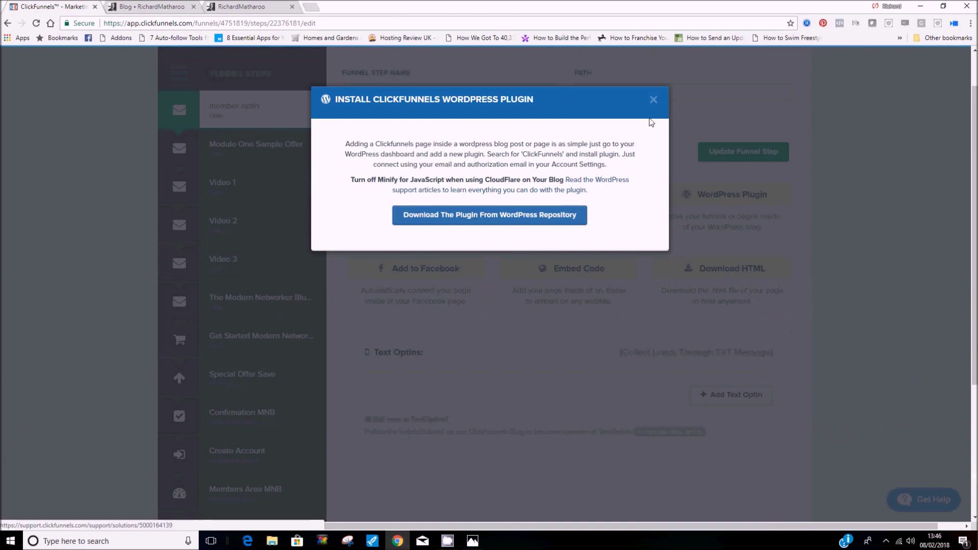
pyautogui.click(654, 100)
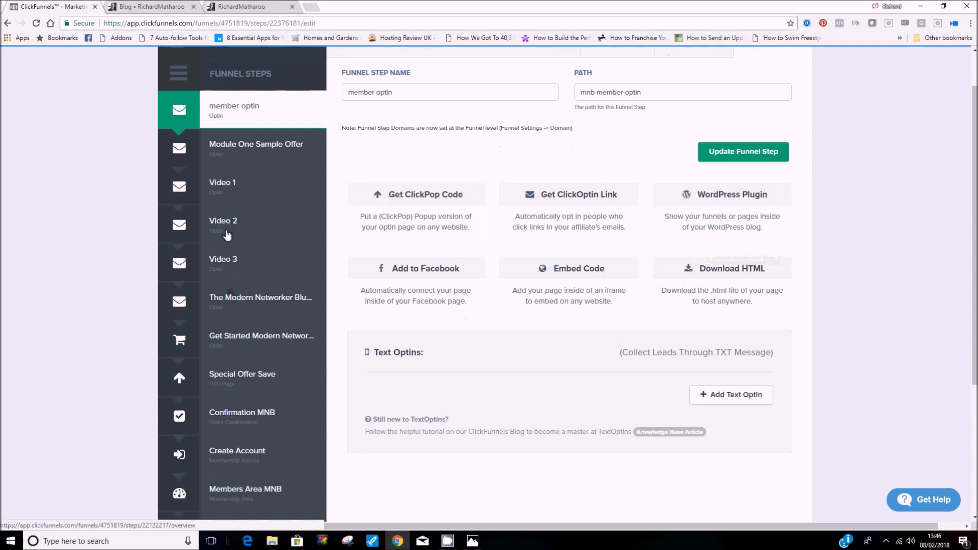
pyautogui.scroll(1, 227, 235)
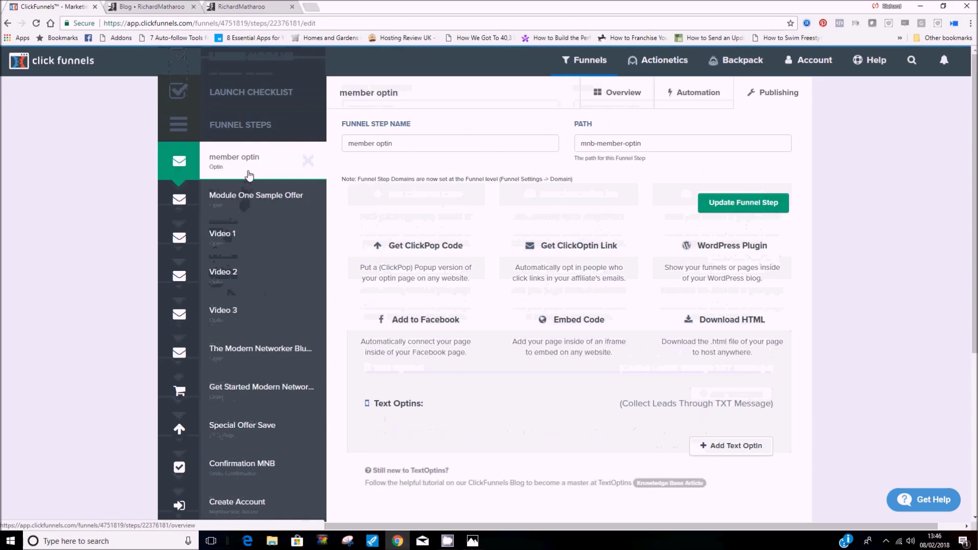
pyautogui.click(473, 541)
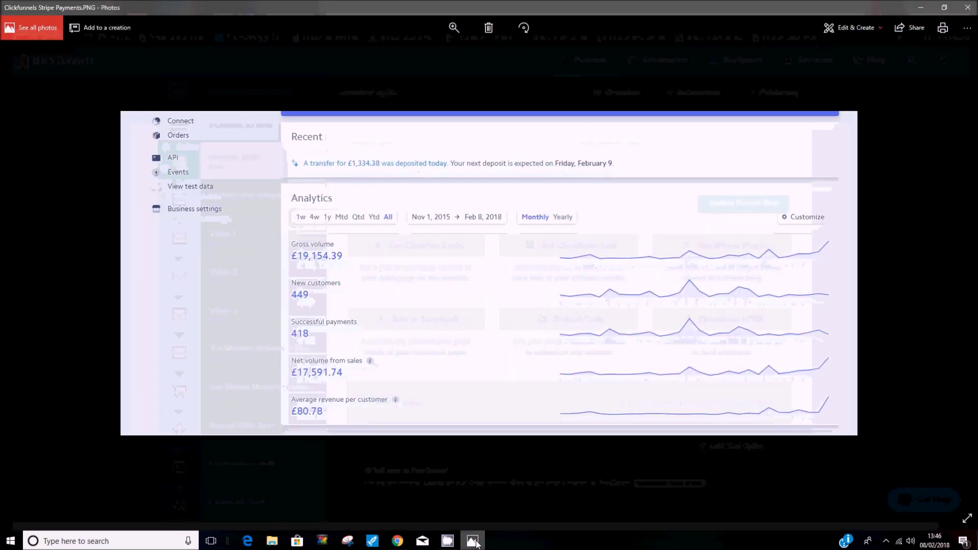
pyautogui.click(473, 541)
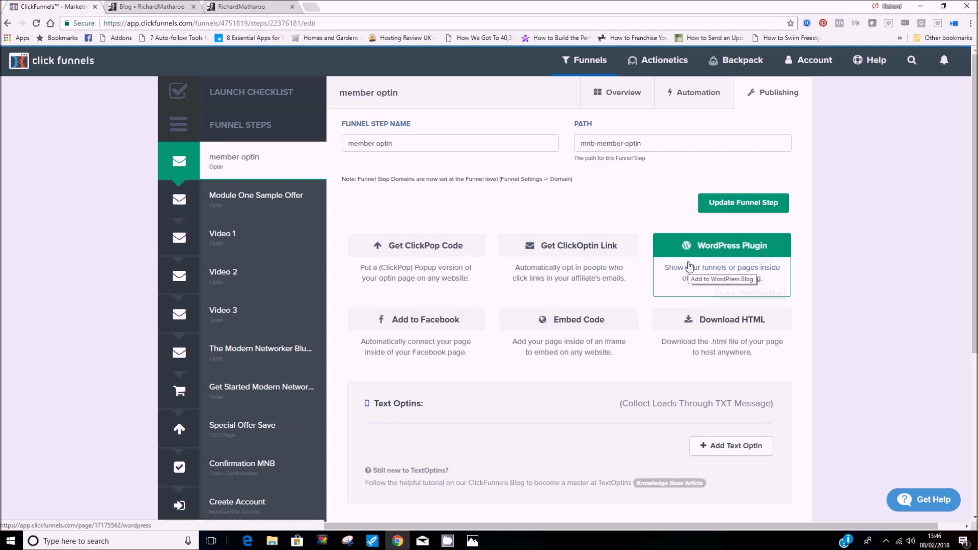
pyautogui.click(240, 5)
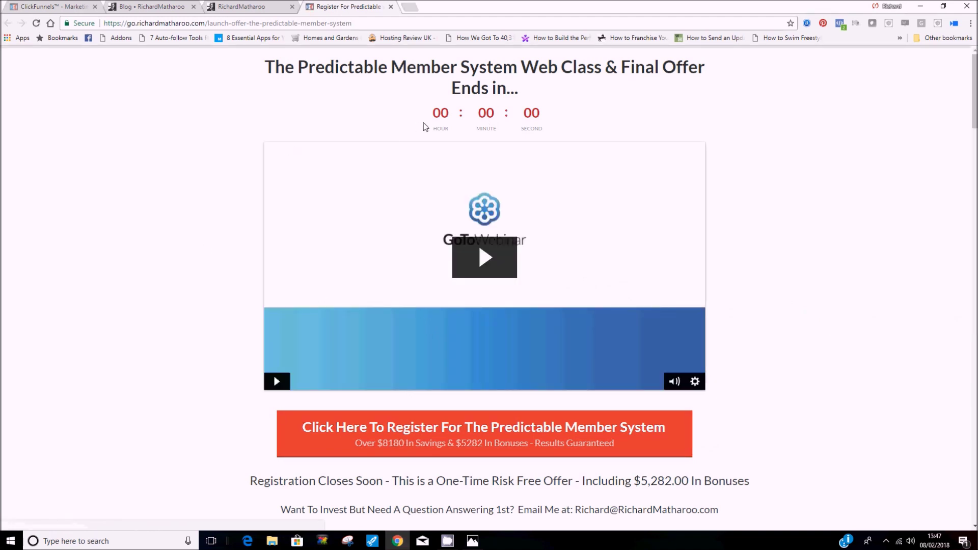
# - Scroll through the Predictable Member System registration page, then return to the RichardMatharoo homepage
pyautogui.scroll(-1, 204, 357)
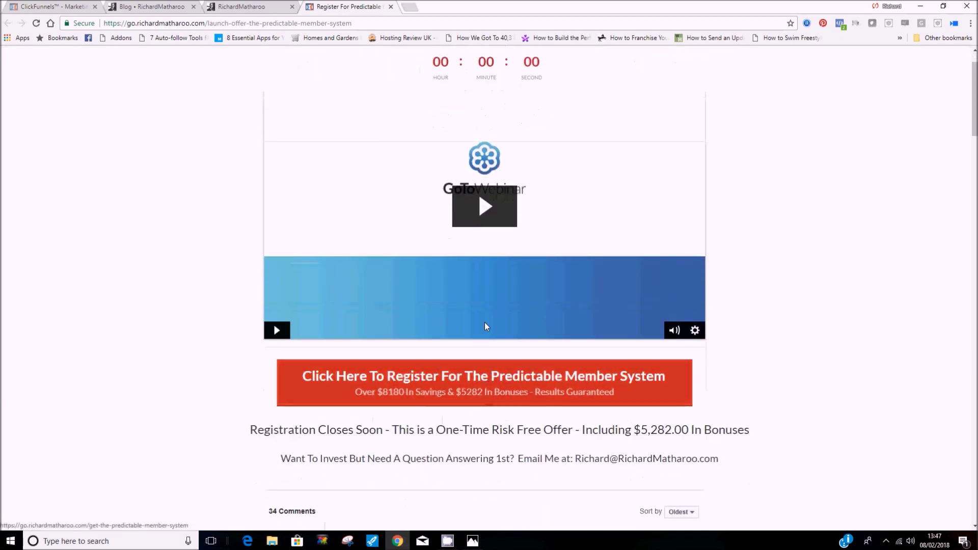
pyautogui.scroll(1, 396, 242)
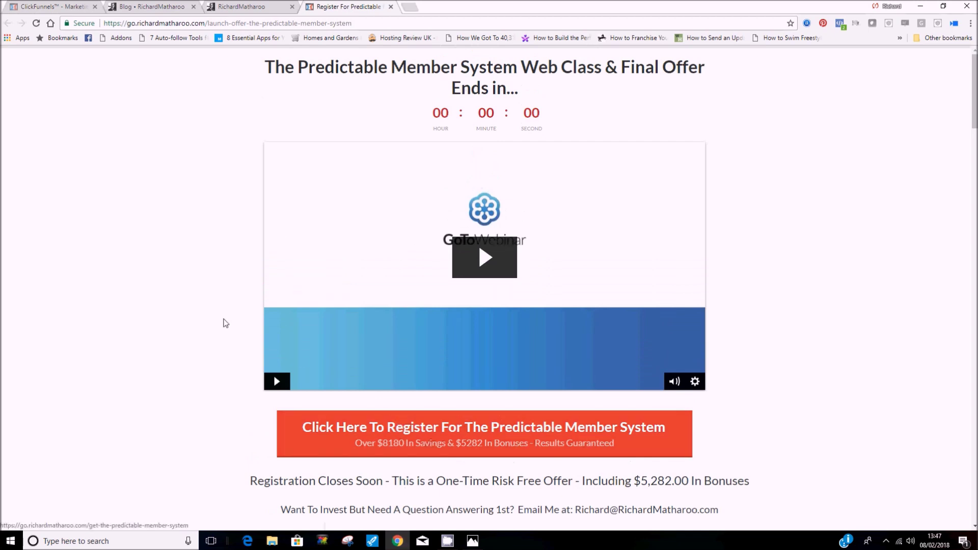
pyautogui.scroll(-3, 220, 323)
pyautogui.scroll(-6, 446, 312)
pyautogui.scroll(9, 371, 339)
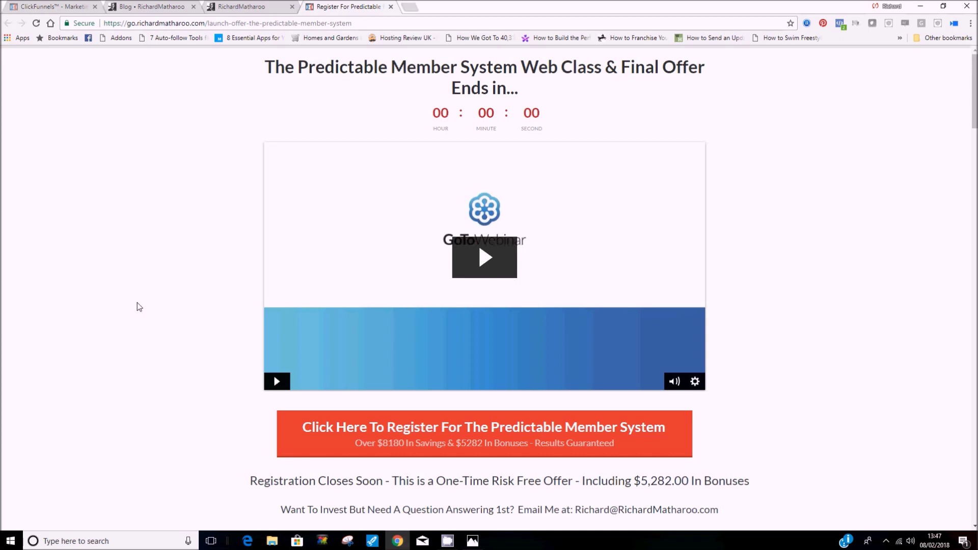
pyautogui.click(265, 6)
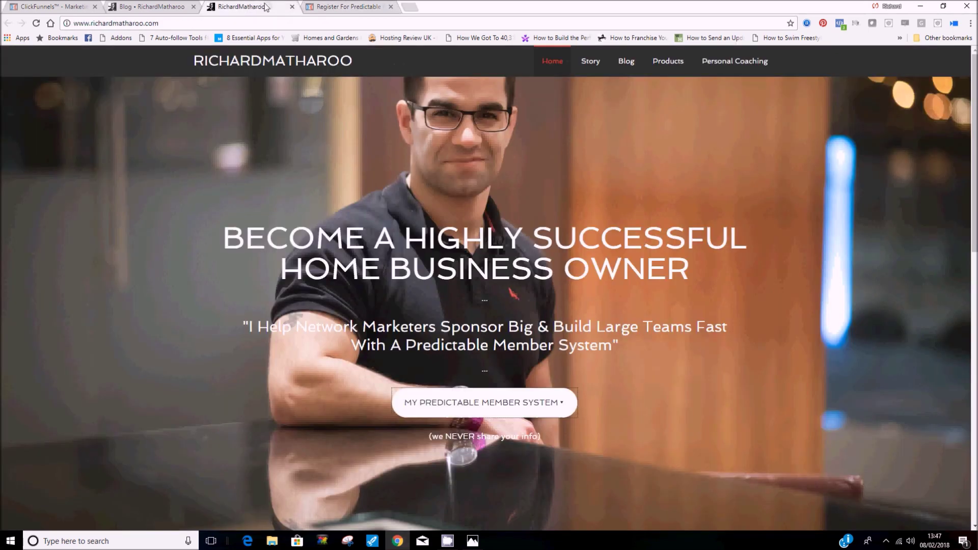
# - From the blog sidebar, view the Free Lead Generation Book opt-in page, then return to the blog
pyautogui.click(158, 6)
pyautogui.scroll(-4, 674, 270)
pyautogui.scroll(3, 675, 270)
pyautogui.click(672, 313)
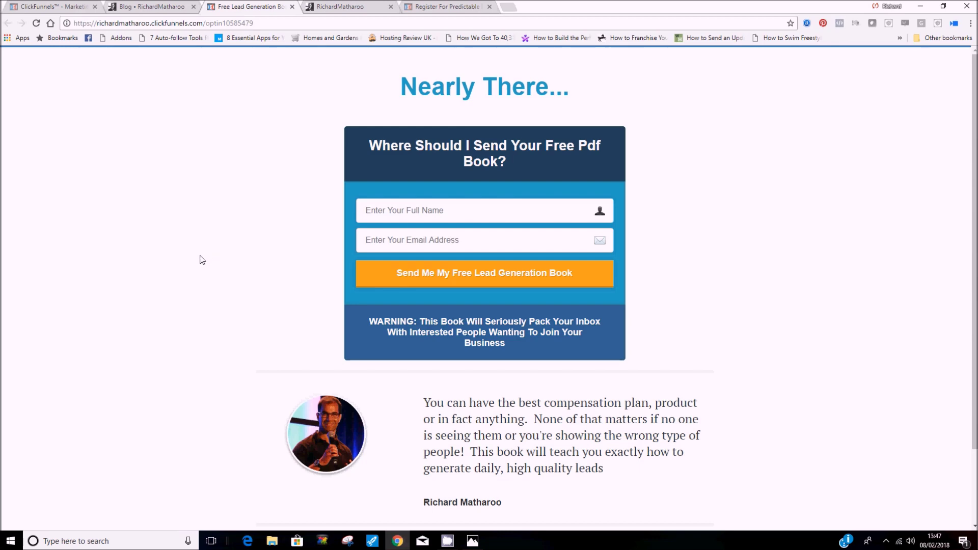
pyautogui.click(161, 4)
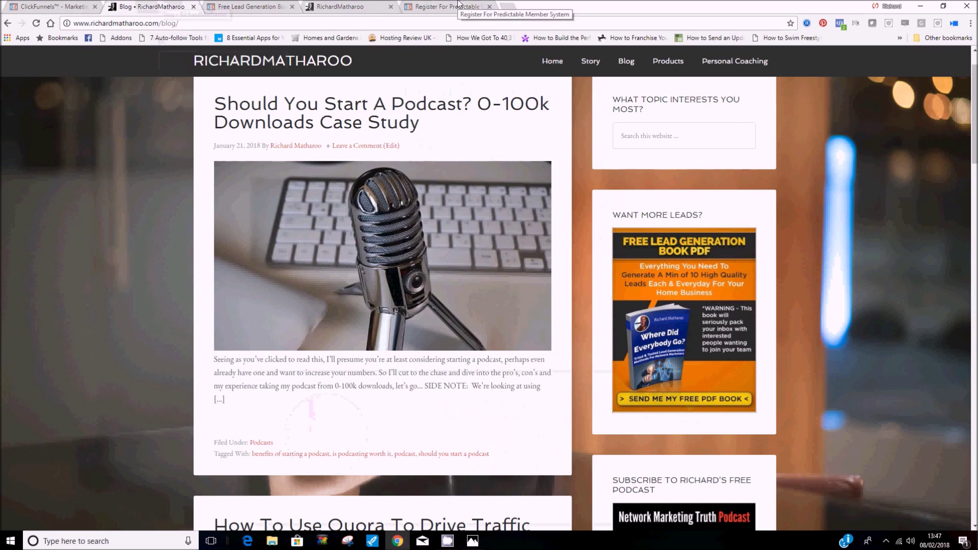
# - Read through the podcast case study post, glance at the Stripe screenshot, and return to the article
pyautogui.scroll(1, 379, 116)
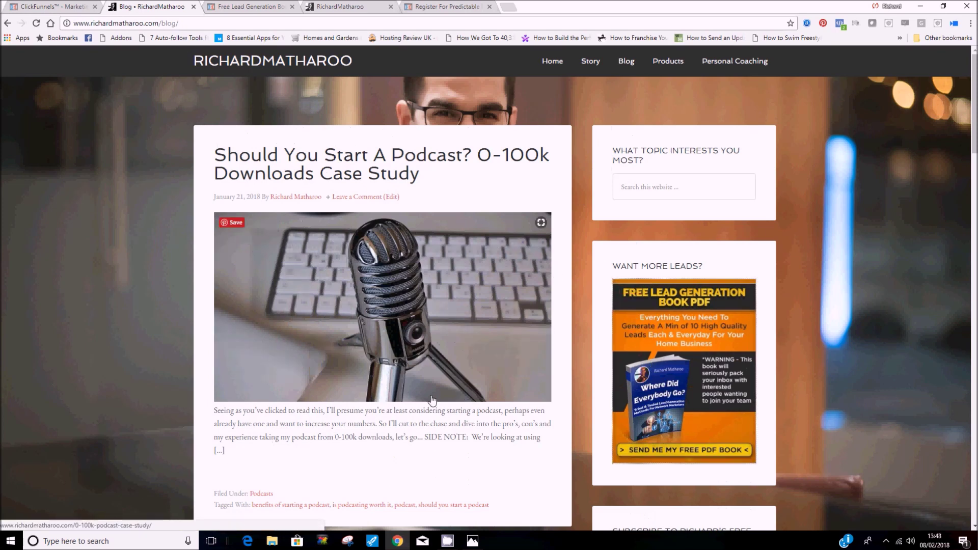
pyautogui.click(340, 172)
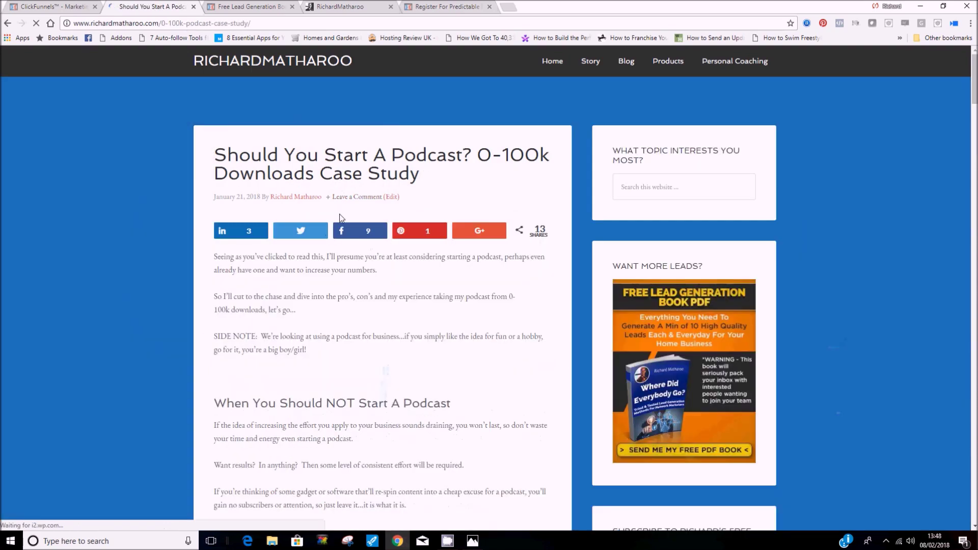
pyautogui.scroll(-5, 364, 335)
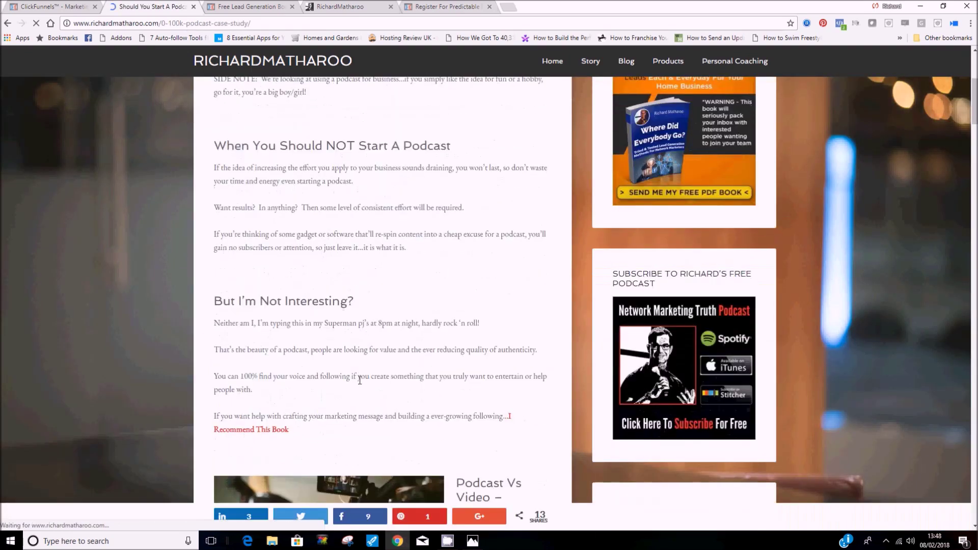
pyautogui.scroll(-5, 365, 335)
pyautogui.scroll(3, 358, 425)
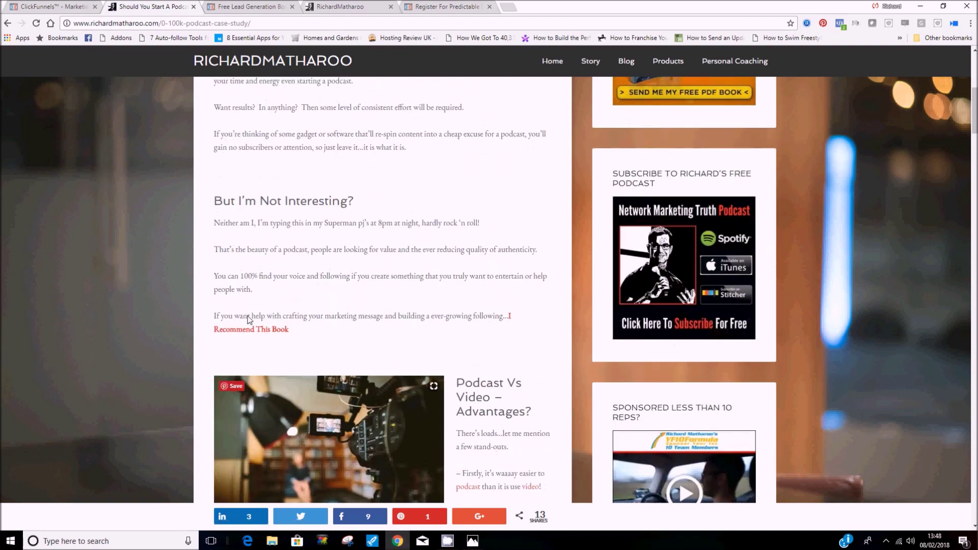
pyautogui.scroll(3, 709, 260)
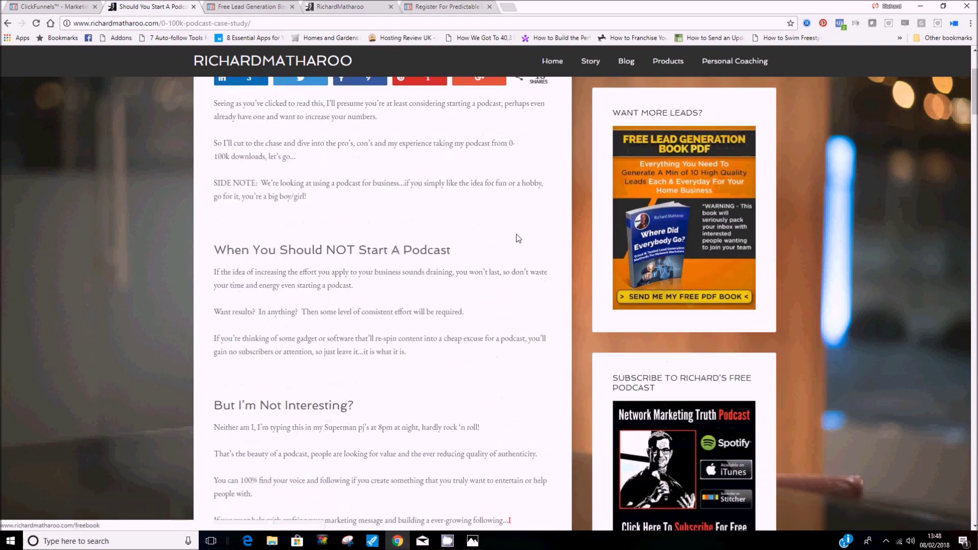
pyautogui.scroll(4, 517, 236)
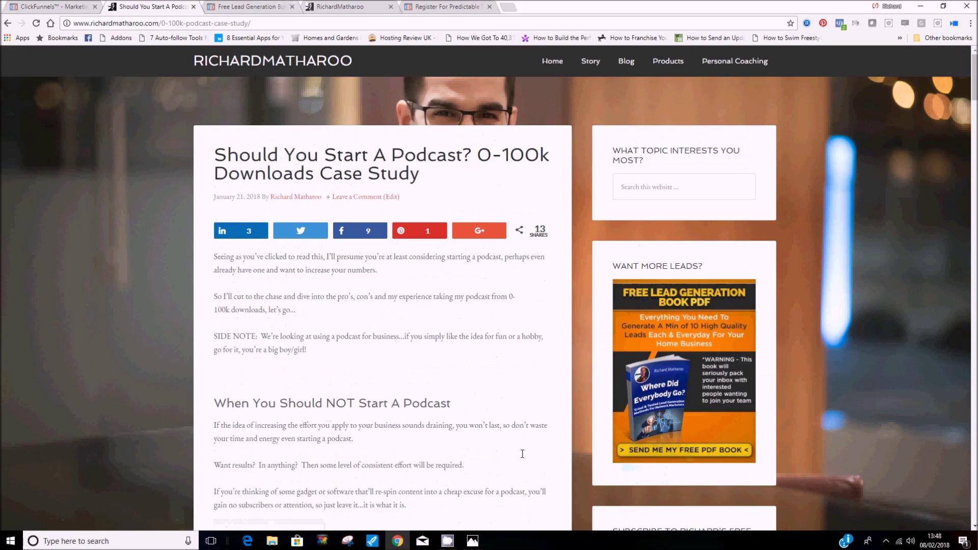
pyautogui.click(472, 540)
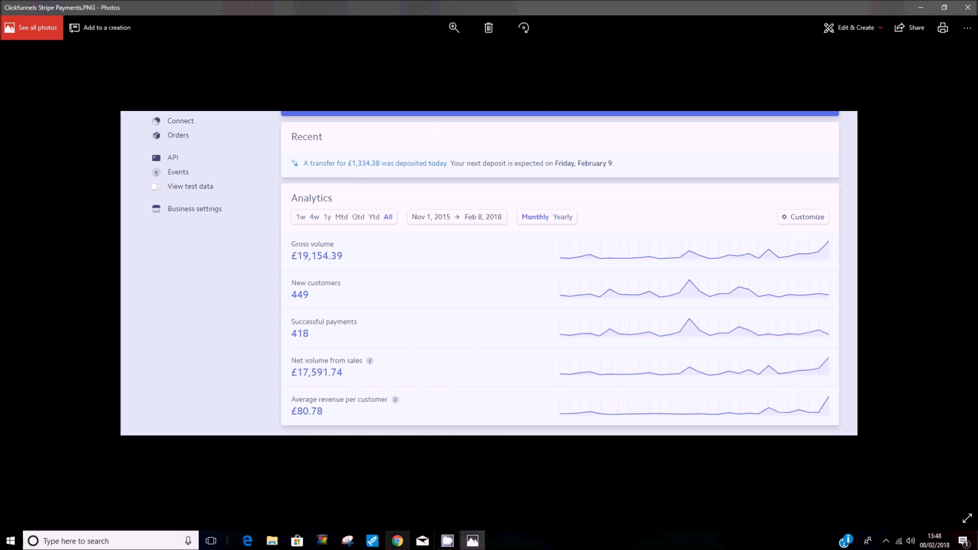
pyautogui.click(397, 541)
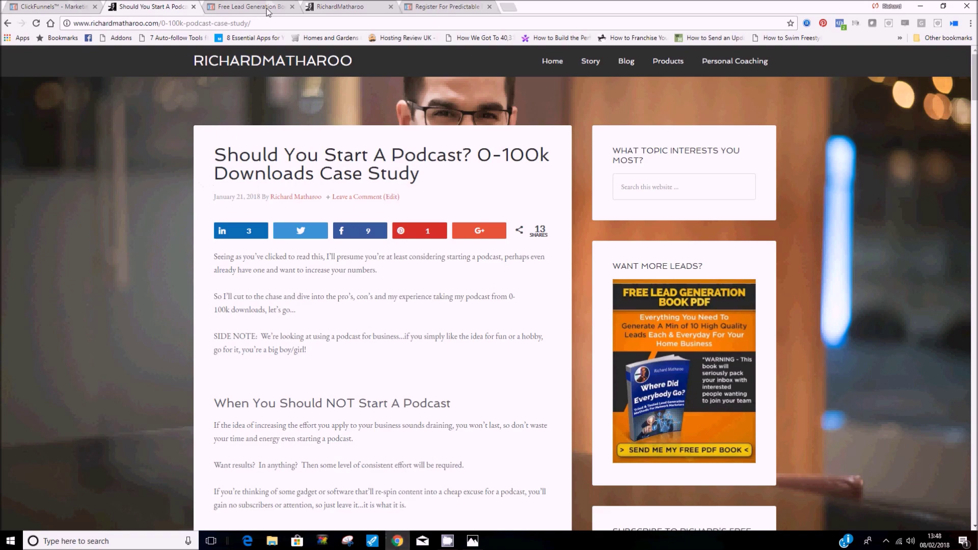
# - Flip between the ClickFunnels and RichardMatharoo tabs, then start a new funnel via Funnels > Build Funnel
pyautogui.click(72, 10)
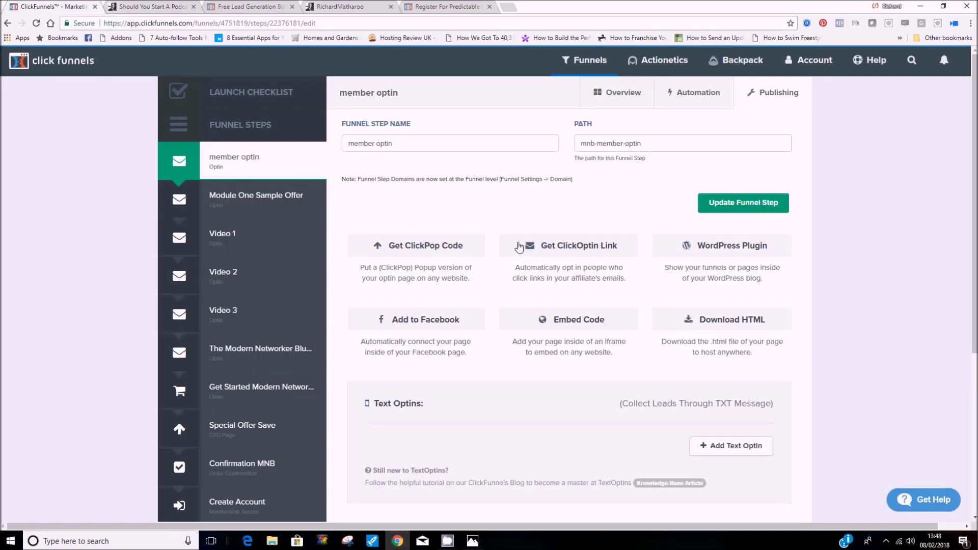
pyautogui.click(369, 6)
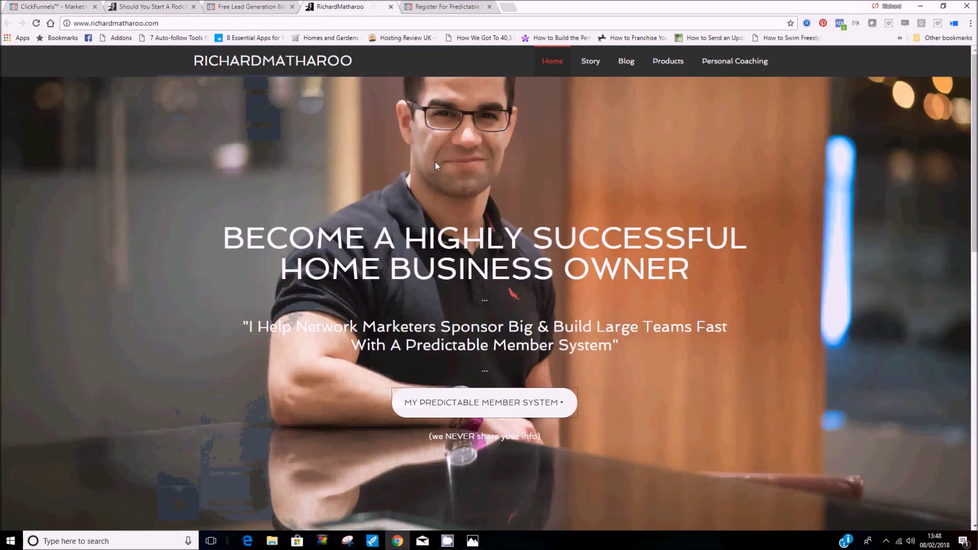
pyautogui.click(72, 6)
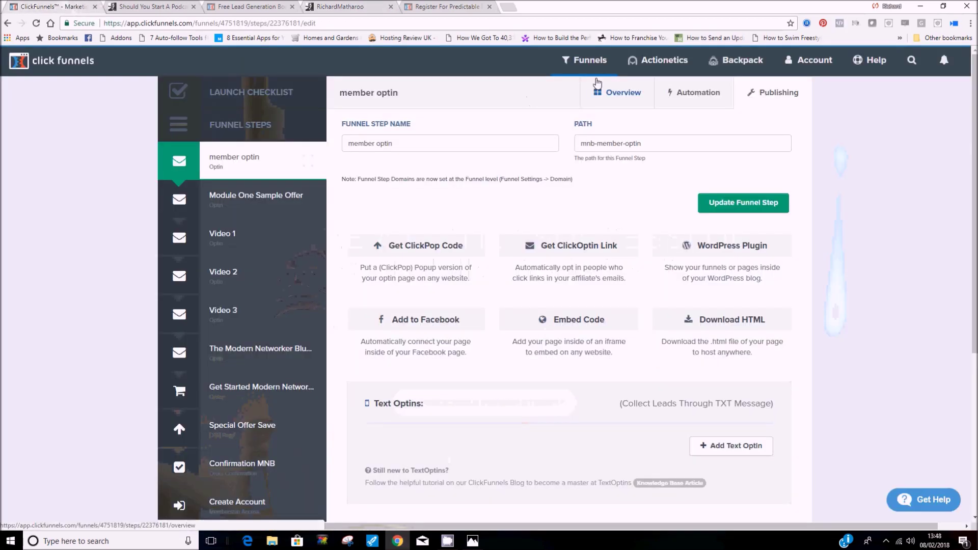
pyautogui.moveTo(591, 61)
pyautogui.click(607, 184)
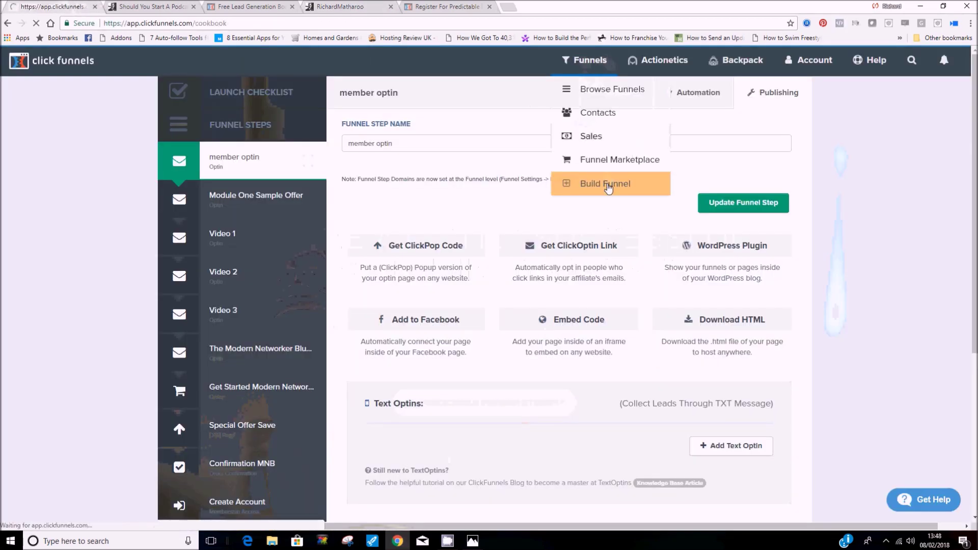
# - Select the Homepage Funnel recipe from the cookbook and open the Rippln template
pyautogui.scroll(-4, 382, 229)
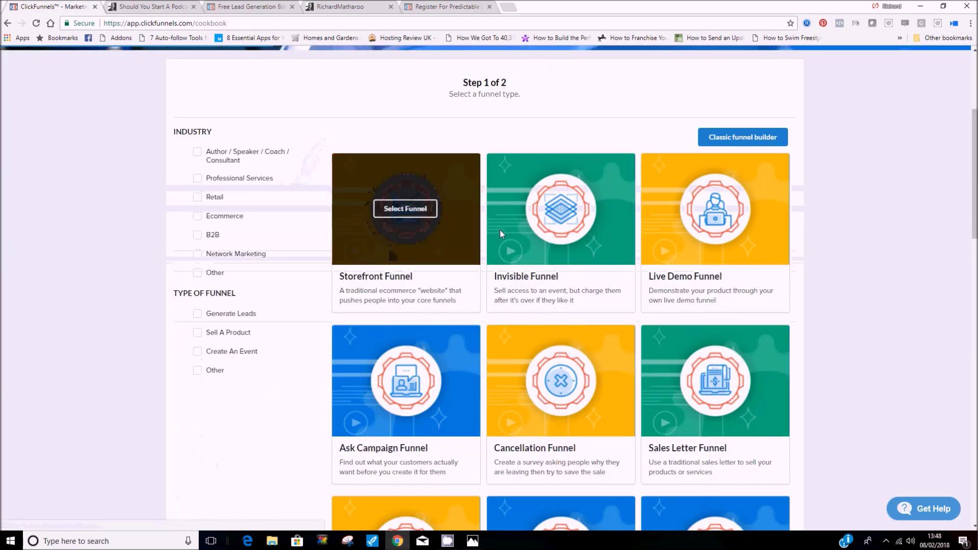
pyautogui.scroll(-3, 697, 120)
pyautogui.scroll(-7, 365, 304)
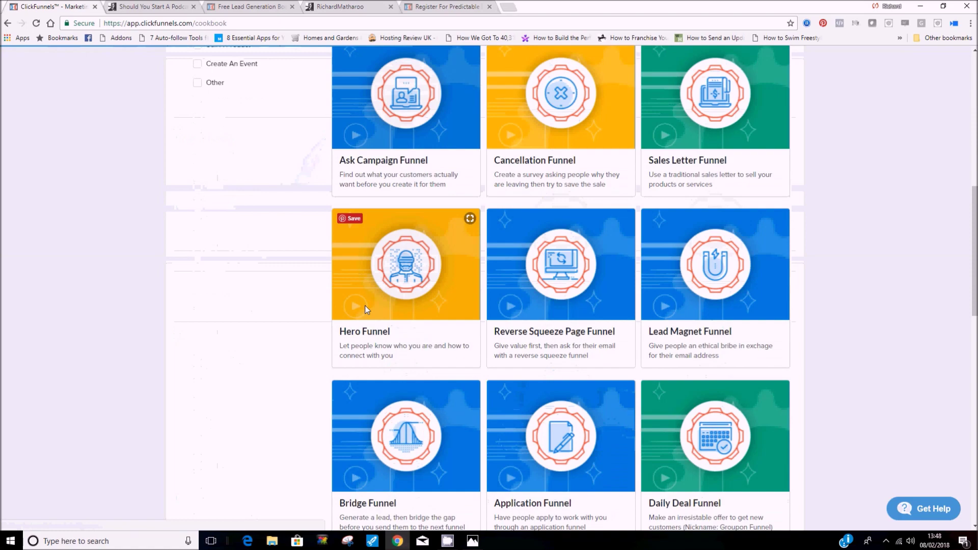
pyautogui.scroll(-8, 744, 283)
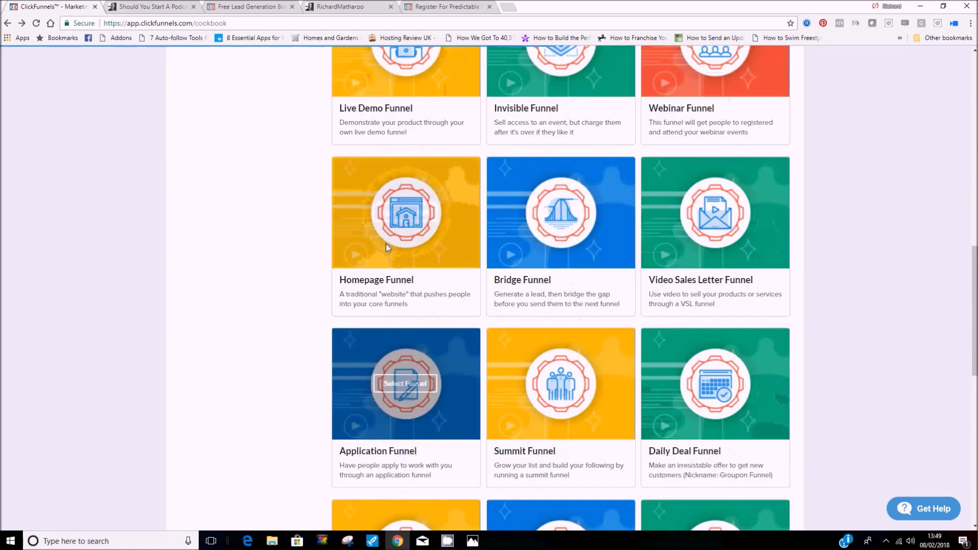
pyautogui.click(395, 217)
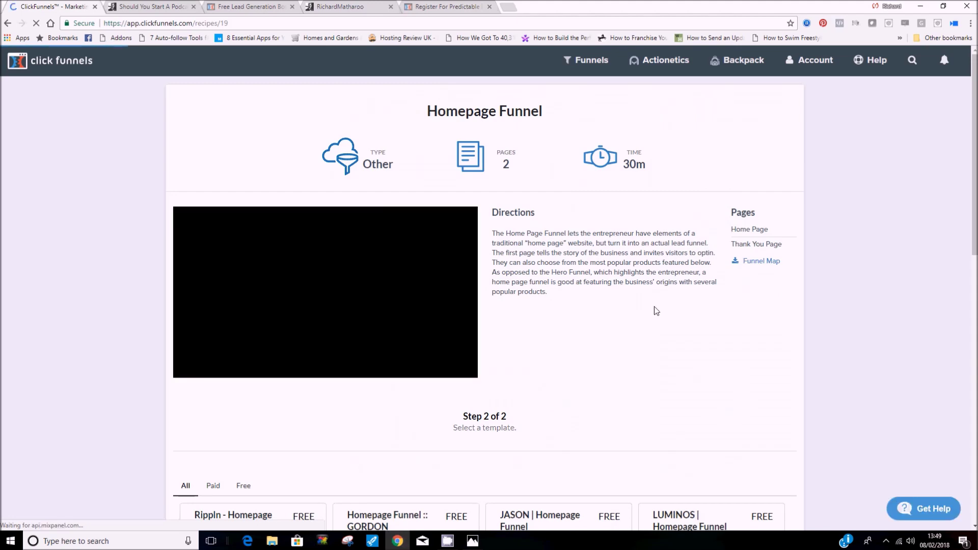
pyautogui.scroll(-5, 338, 292)
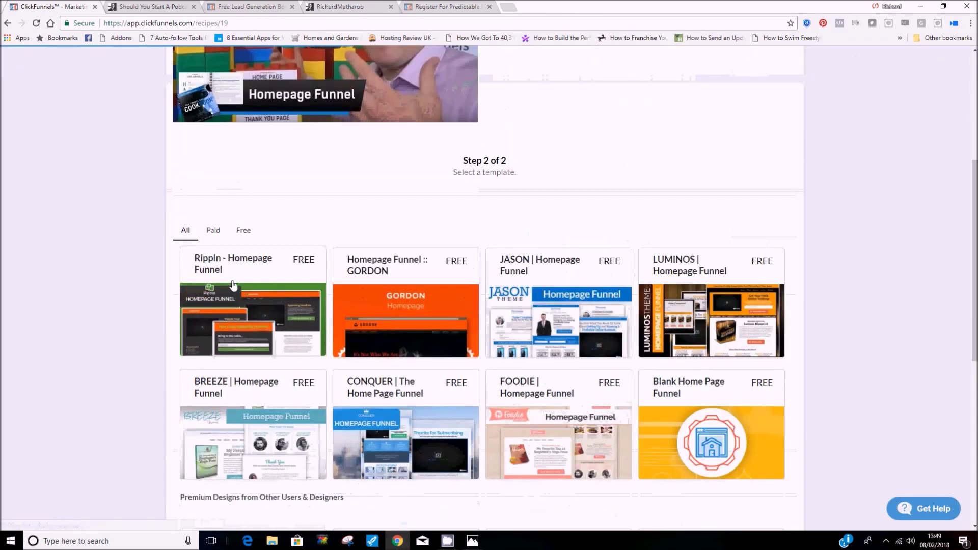
pyautogui.click(256, 306)
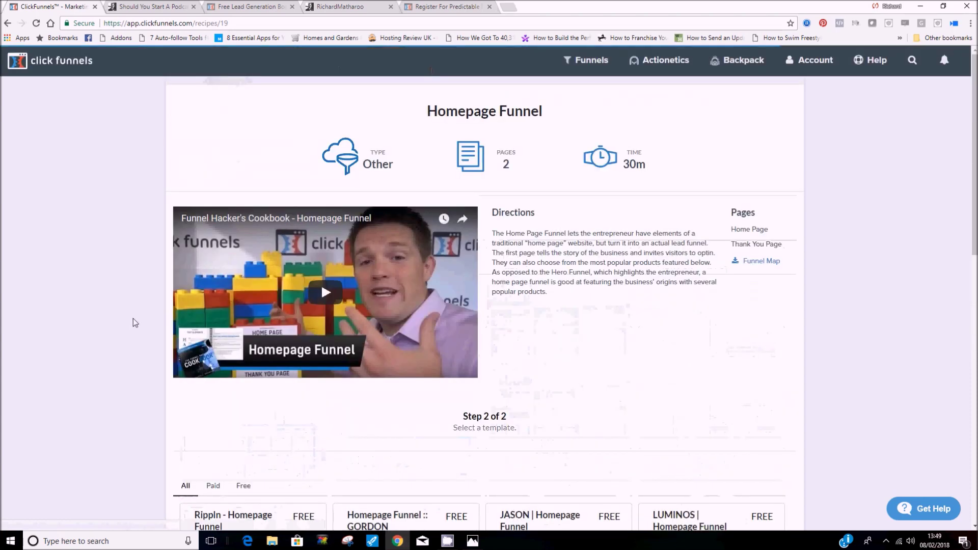
# - Go back to the cookbook's Step 1 funnel list and scroll through types like Auto Webinar and Squeeze Page
pyautogui.moveTo(591, 60)
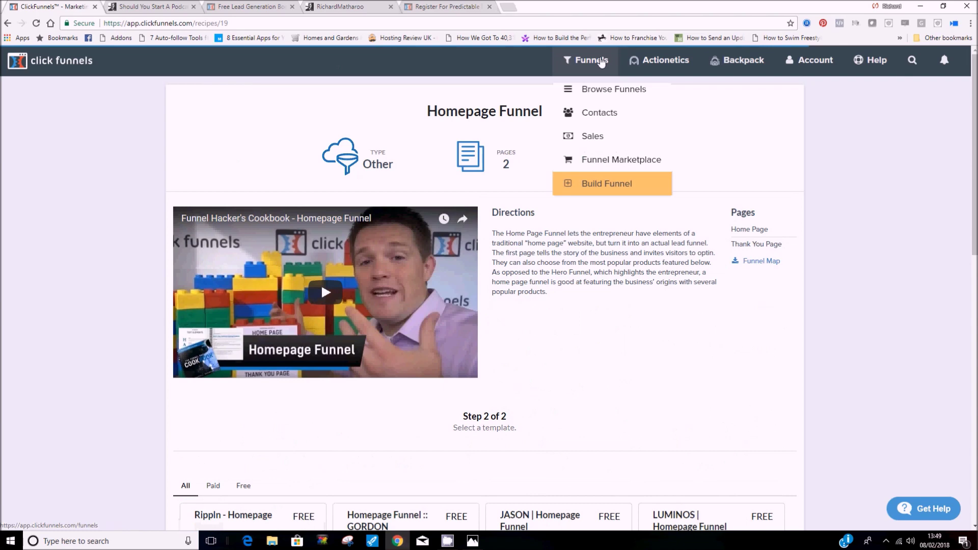
pyautogui.click(591, 179)
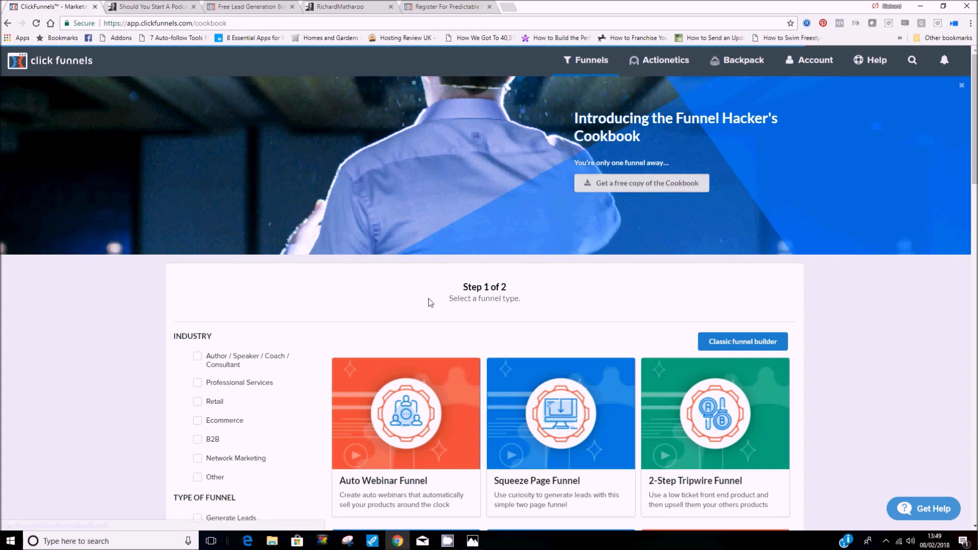
pyautogui.scroll(-4, 493, 362)
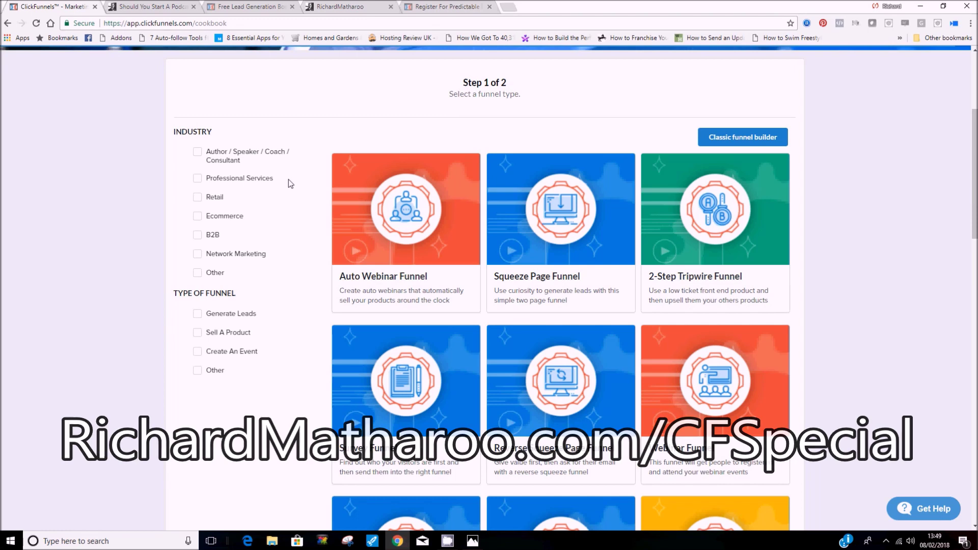
pyautogui.scroll(4, 289, 179)
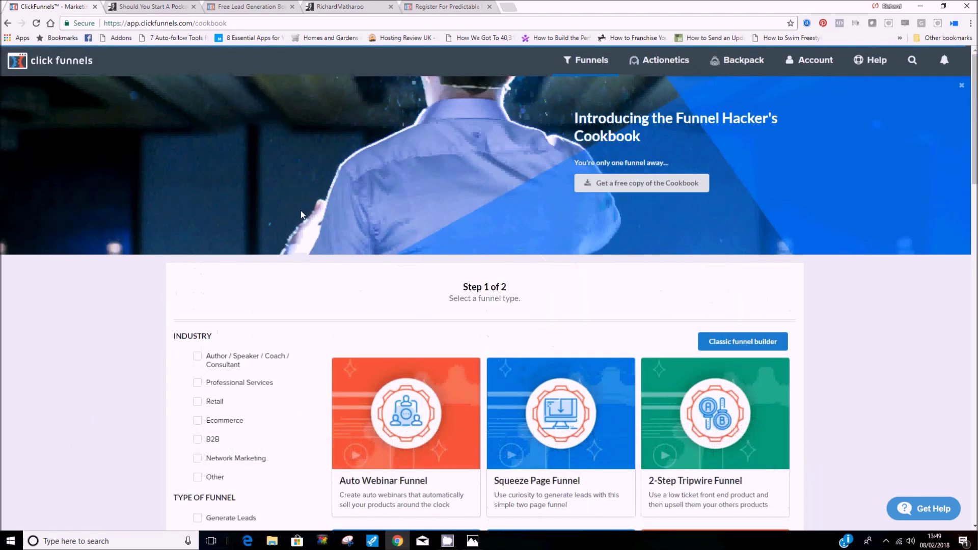